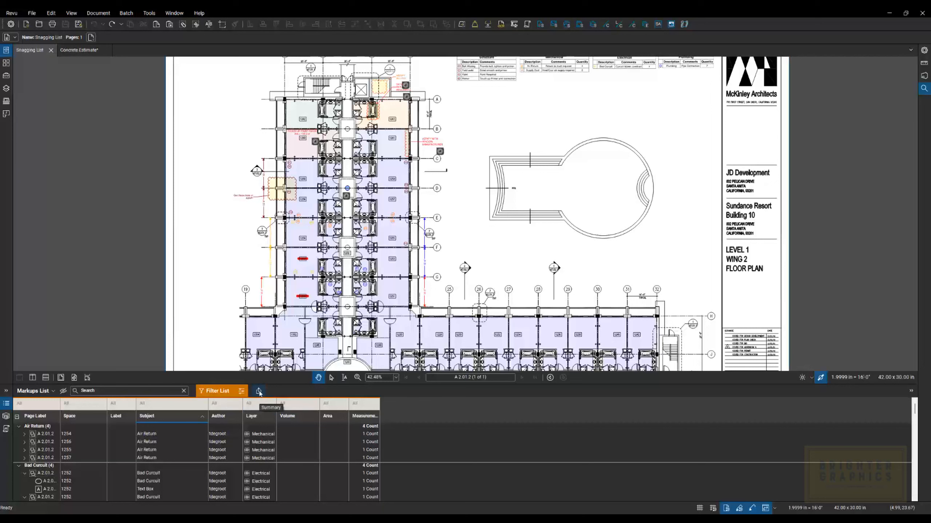
Turn off the markup list's filter row and start a CSV summary of the Snagging List markups
click(258, 391)
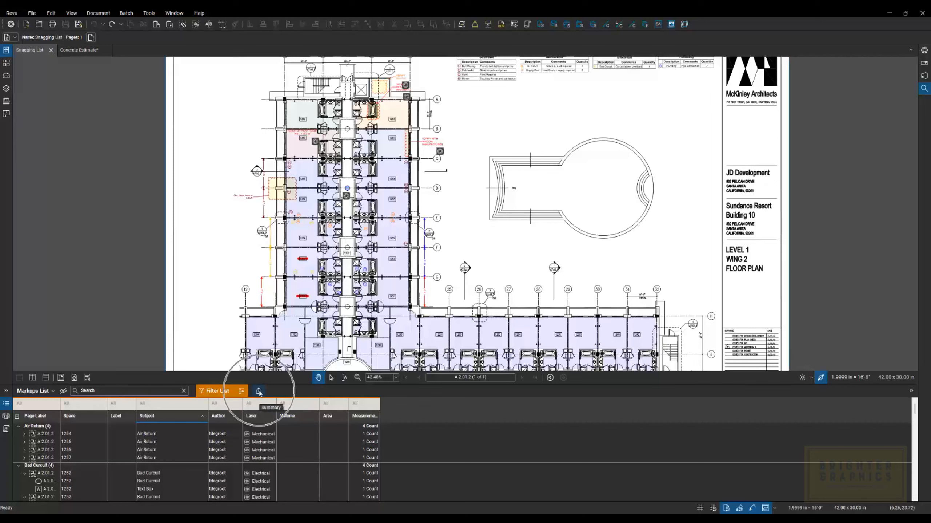
click(228, 391)
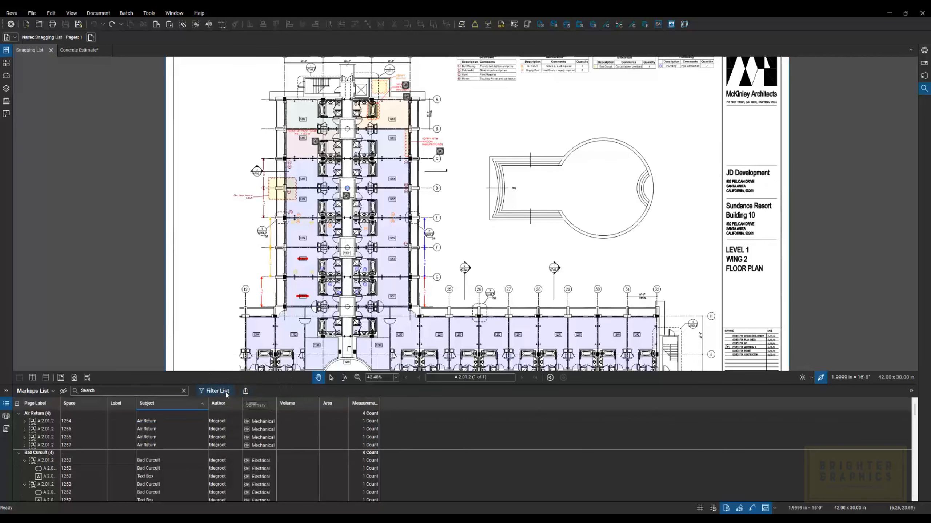
click(246, 392)
click(246, 391)
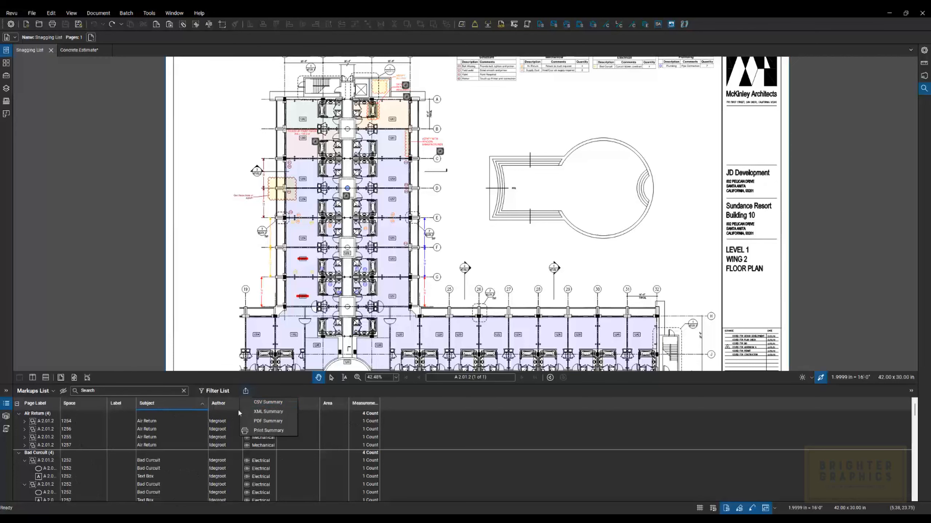
click(263, 405)
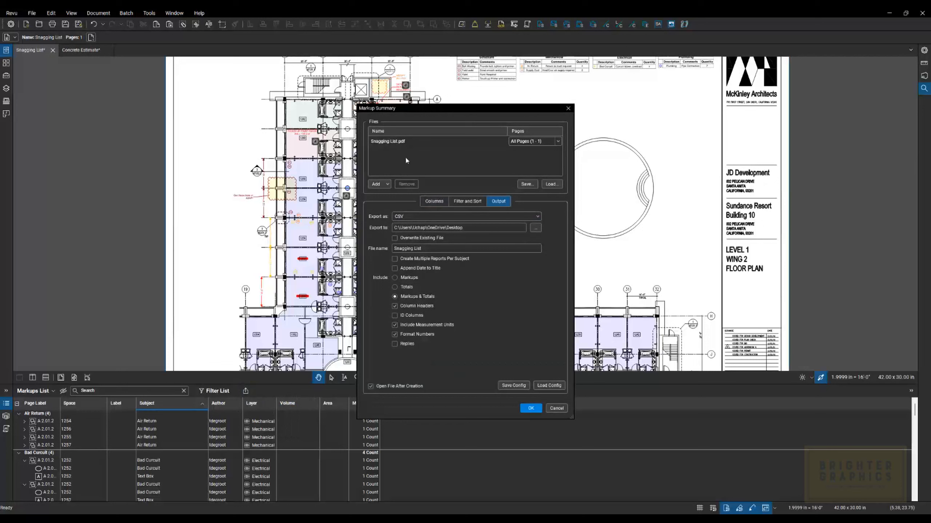
Exclude the Measurement and Author columns from the markup summary
click(433, 204)
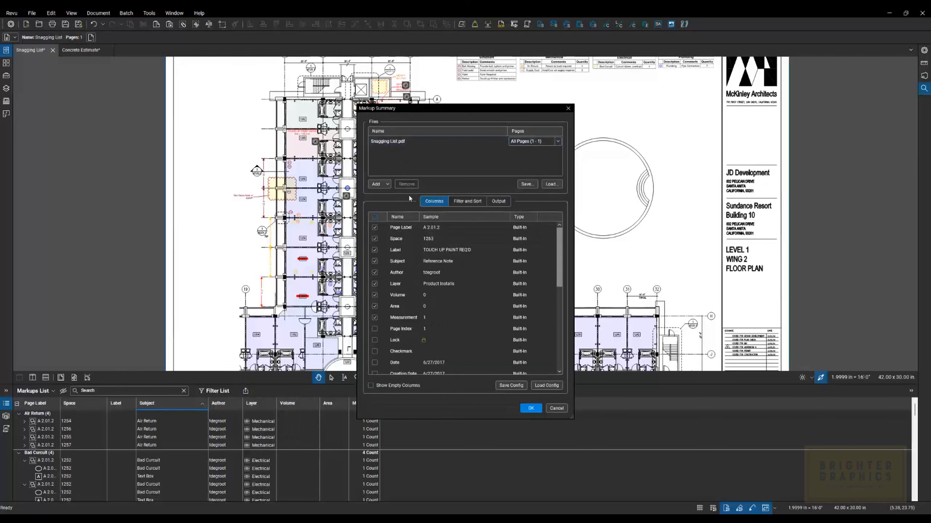
key(ctrl)
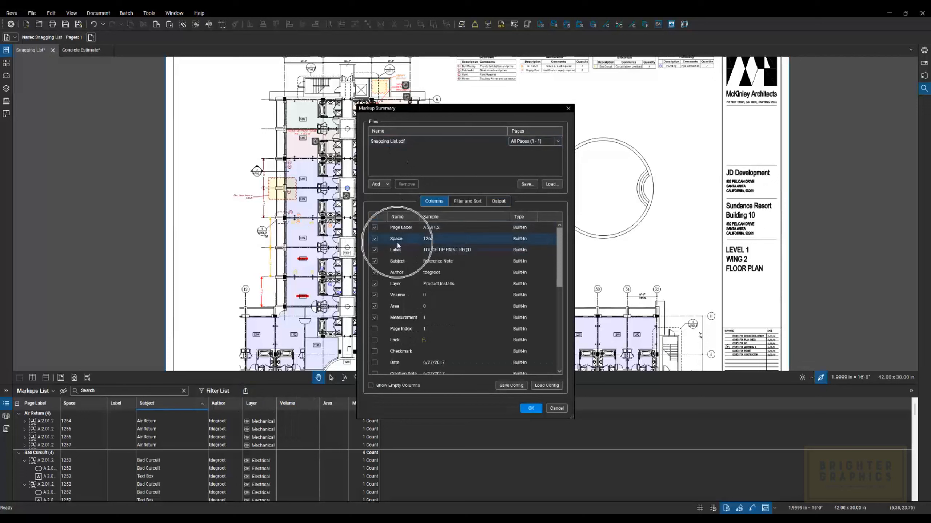
click(374, 317)
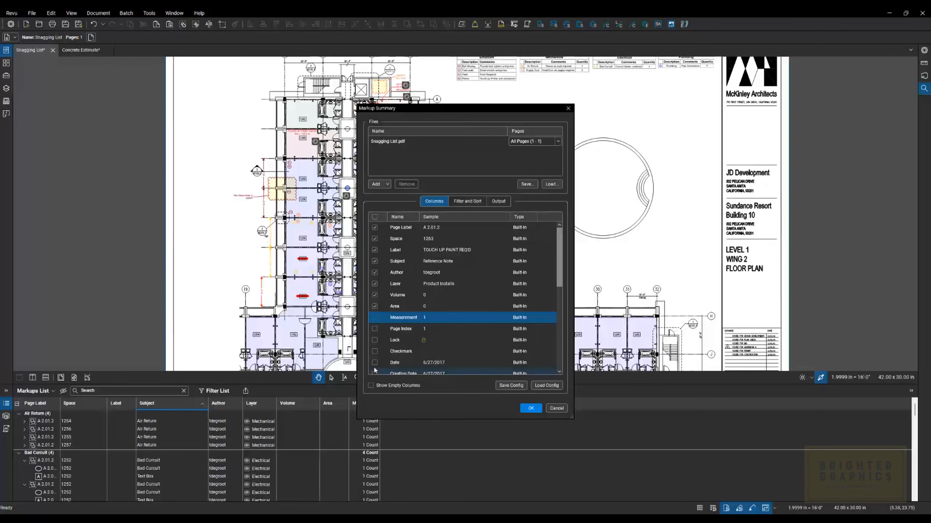
click(374, 273)
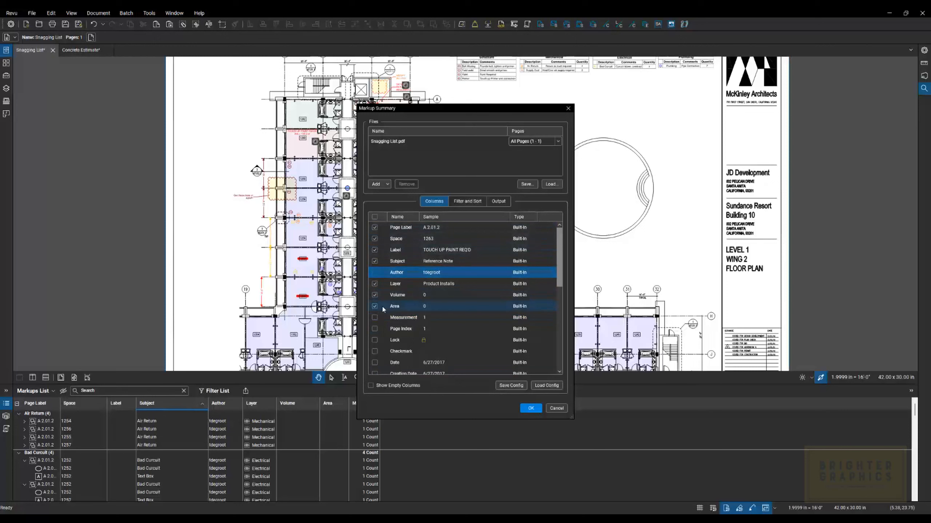
Sort the markup summary by Space
click(464, 202)
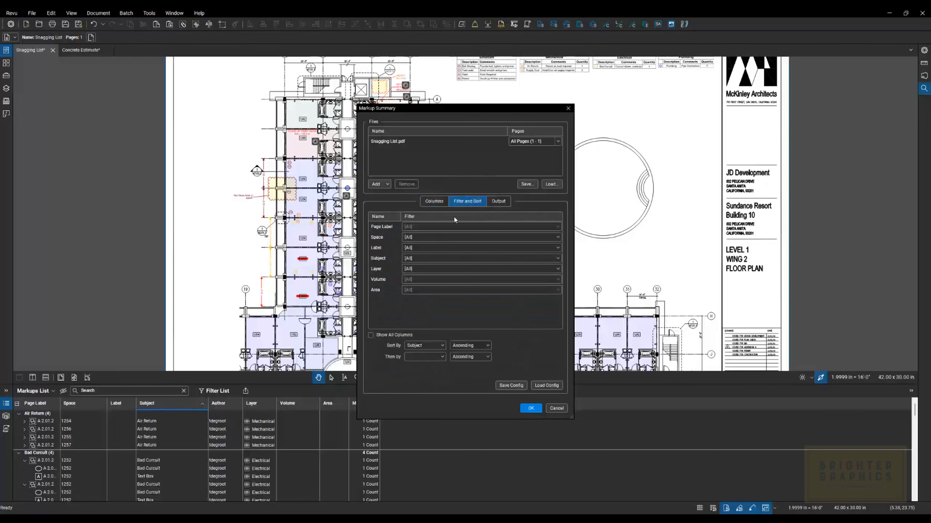
click(441, 347)
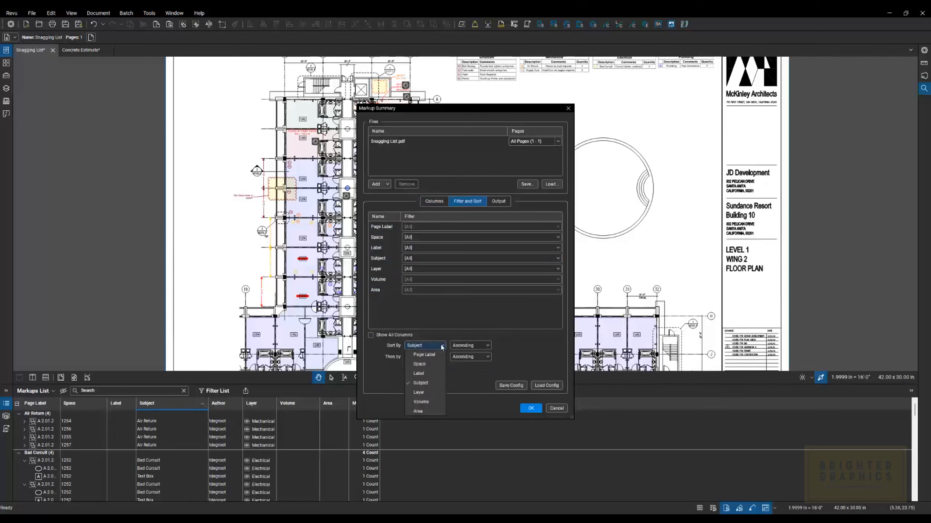
click(422, 365)
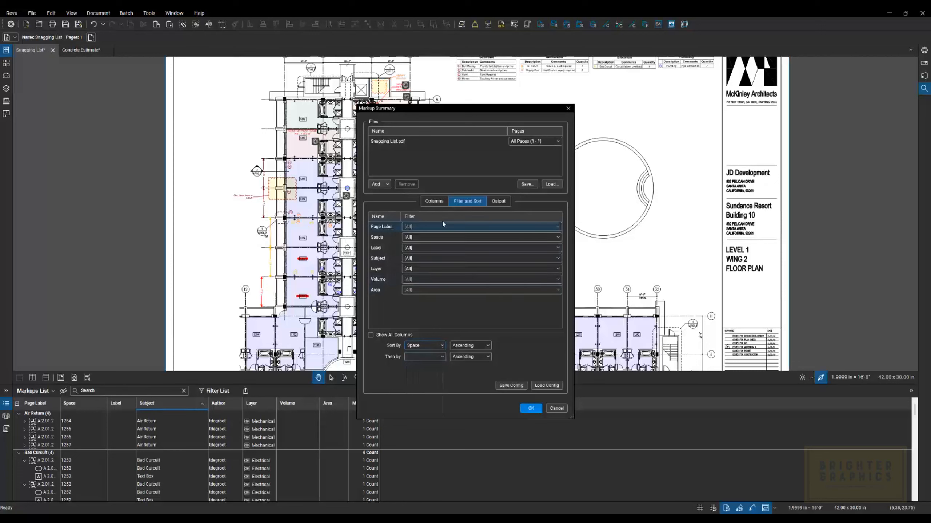
Check the filter choices available for the Space and Label columns of the summary
click(437, 238)
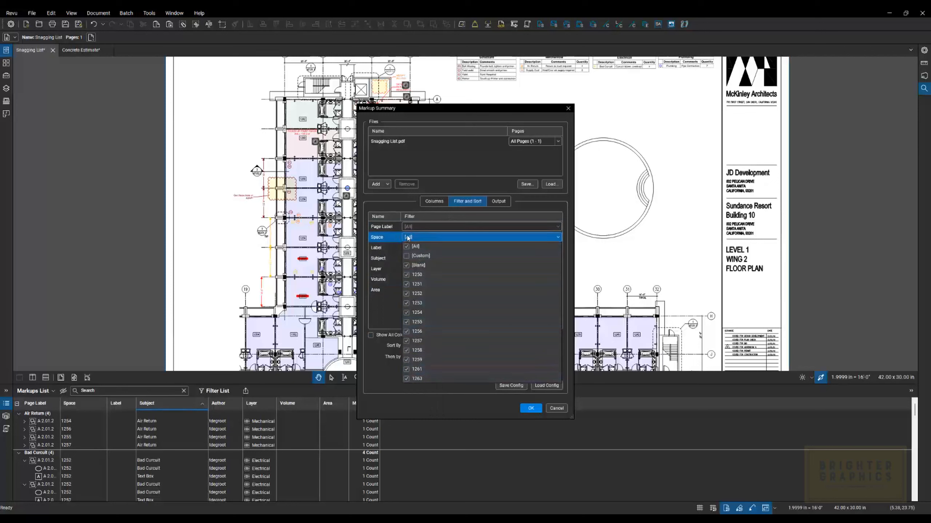
click(388, 247)
click(416, 248)
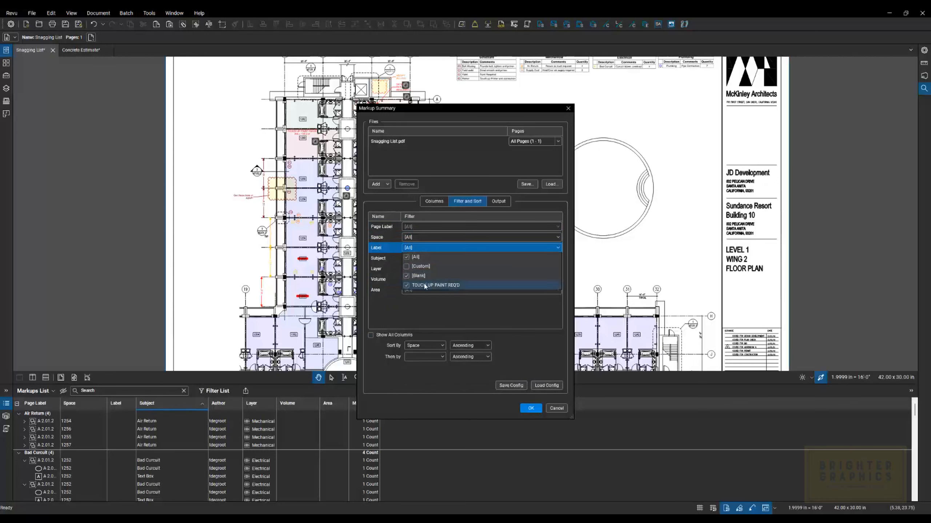
click(384, 308)
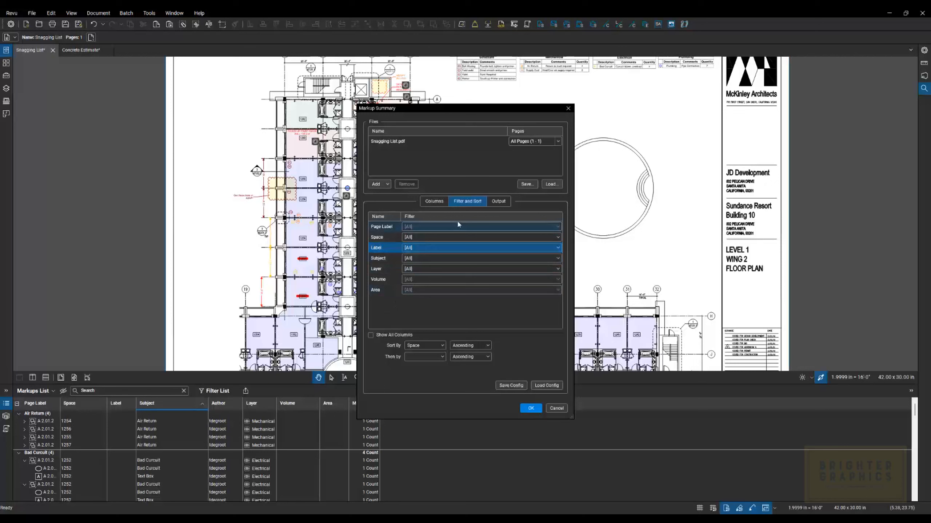
Review the summary's output settings and export the markups and totals as the CSV file Snagging List
click(498, 201)
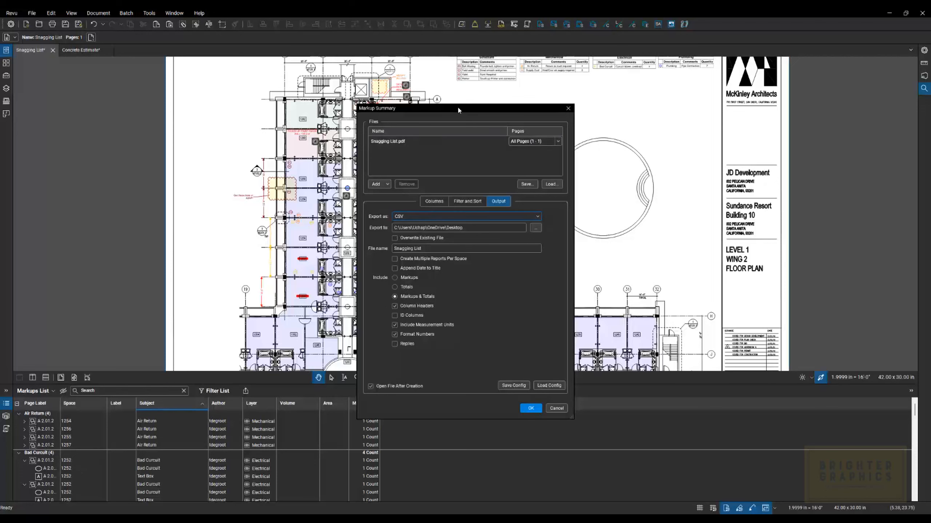
drag(457, 107, 510, 73)
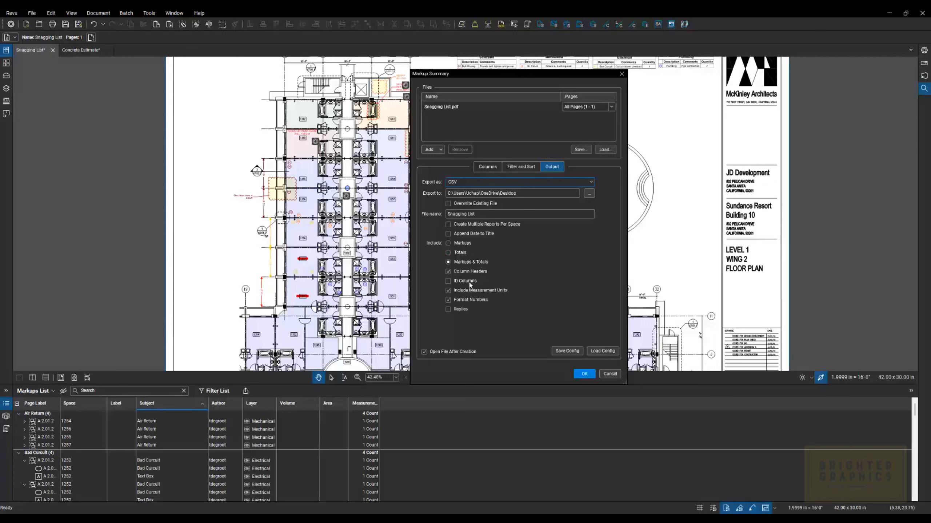
click(570, 353)
click(584, 375)
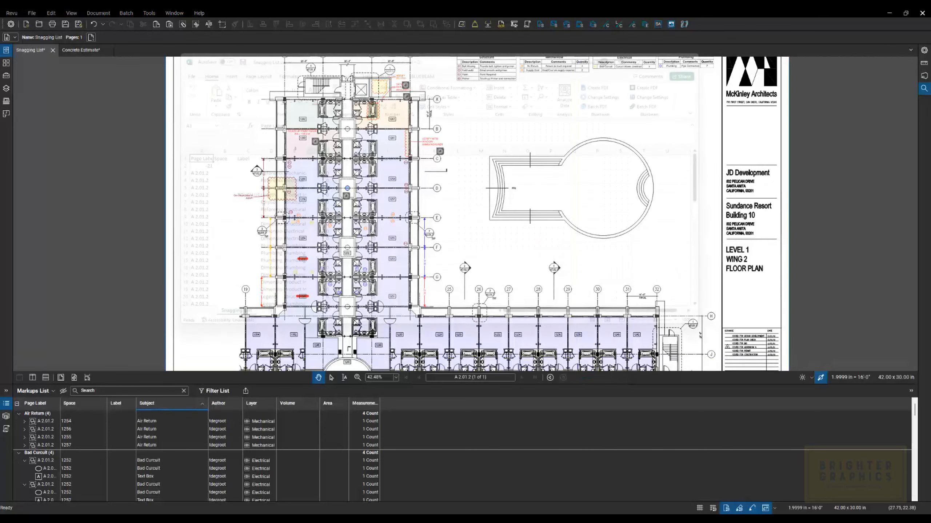
In the exported Excel sheet, autofit all column widths and review the markup rows grouped by space
double_click(214, 150)
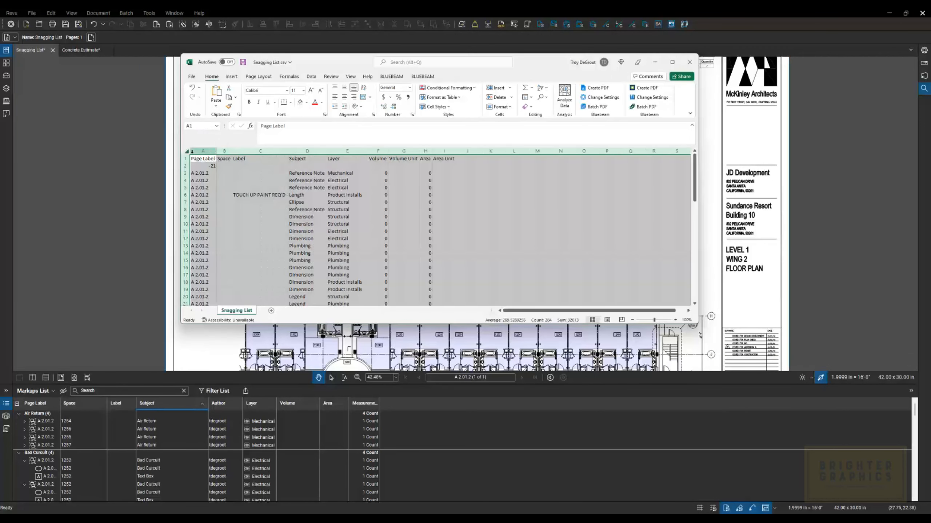
click(222, 179)
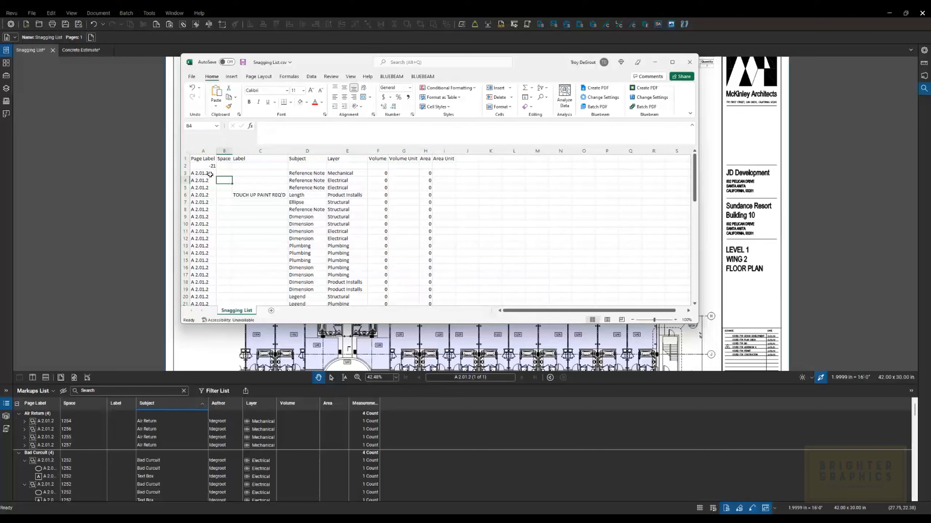
scroll(213, 207, down, 6)
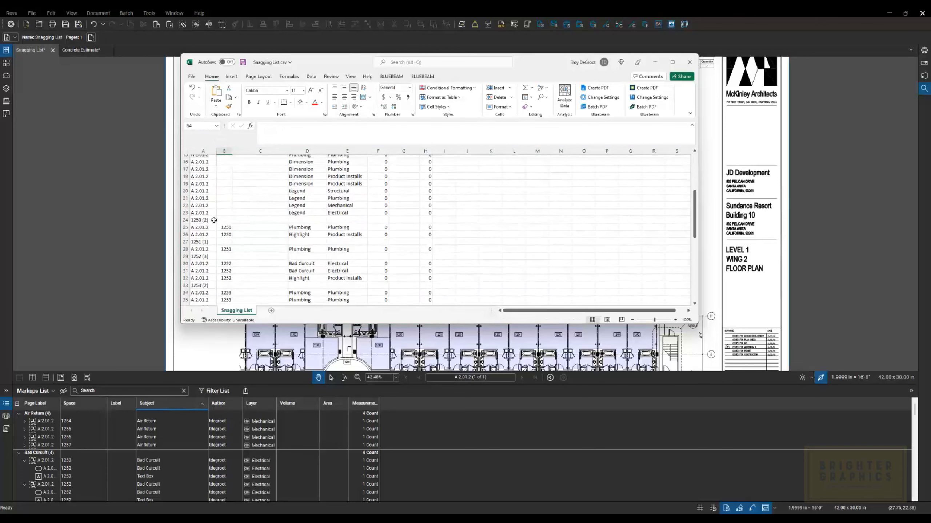
scroll(215, 221, down, 11)
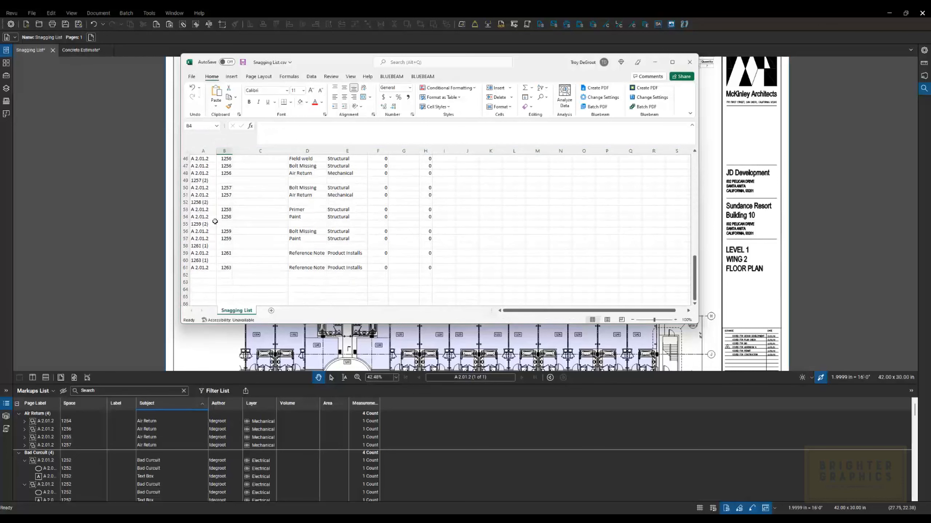
scroll(216, 222, up, 3)
click(204, 253)
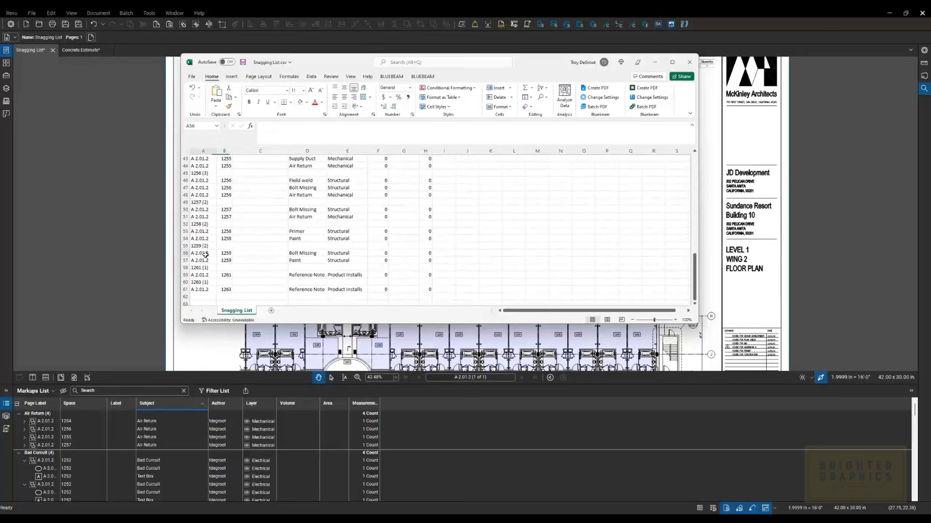
scroll(461, 253, up, 14)
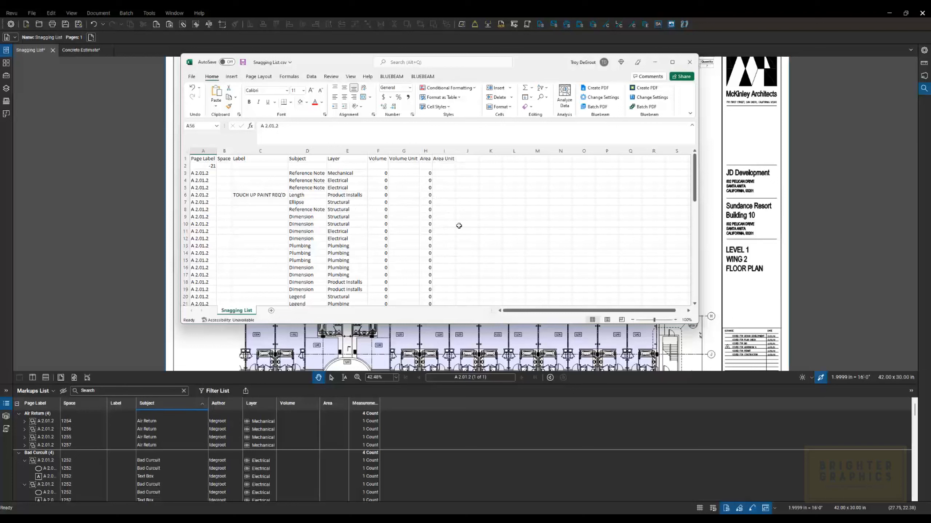
click(430, 218)
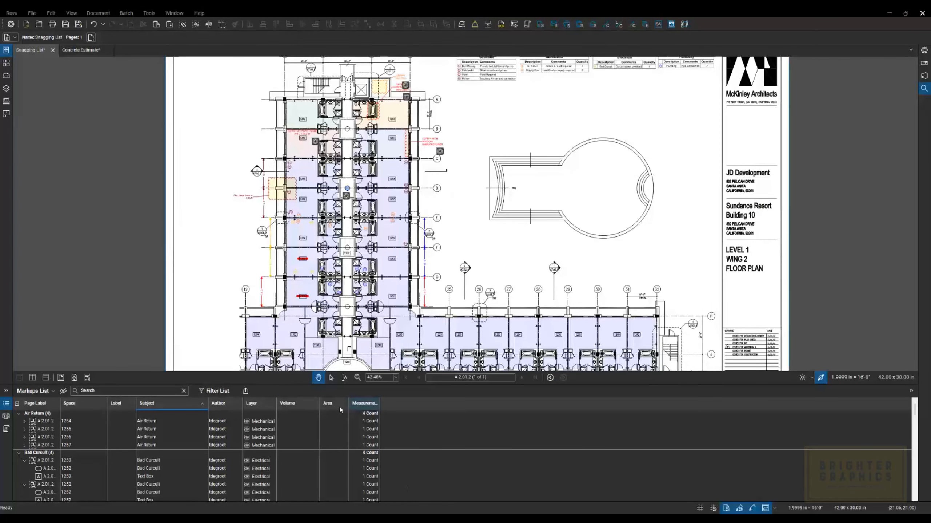
click(245, 391)
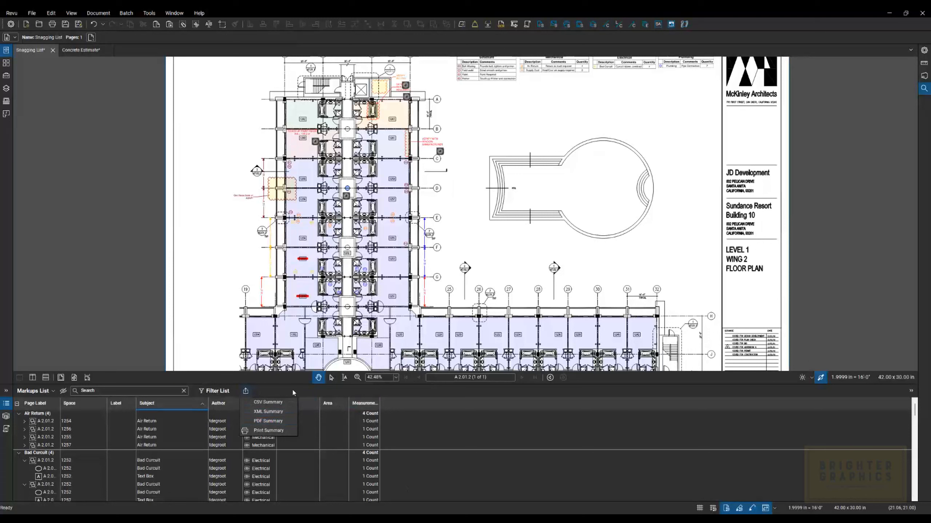
click(246, 392)
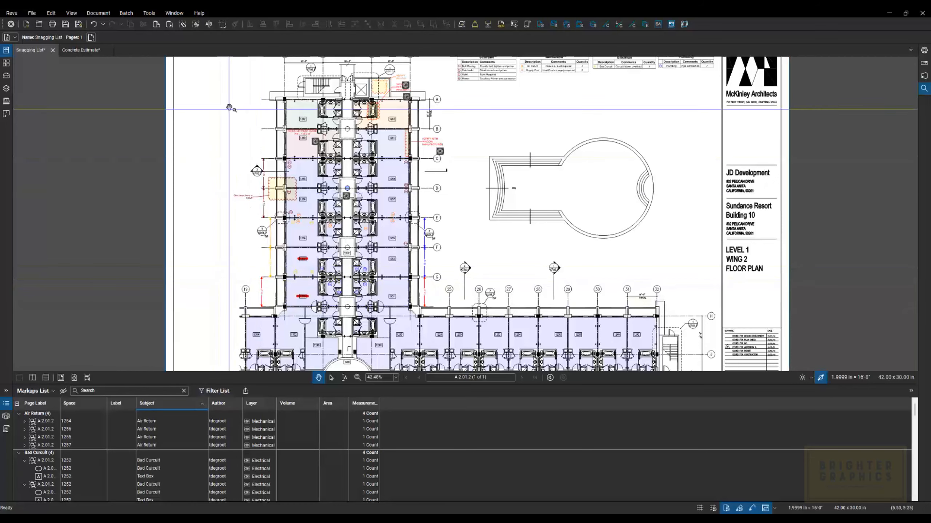
Examine the snag markups in the Wing 2 rooms and the Structure, Mechanical, Electrical and Plumbing legend tables on the floor plan
scroll(237, 138, up, 2)
scroll(237, 138, up, 2)
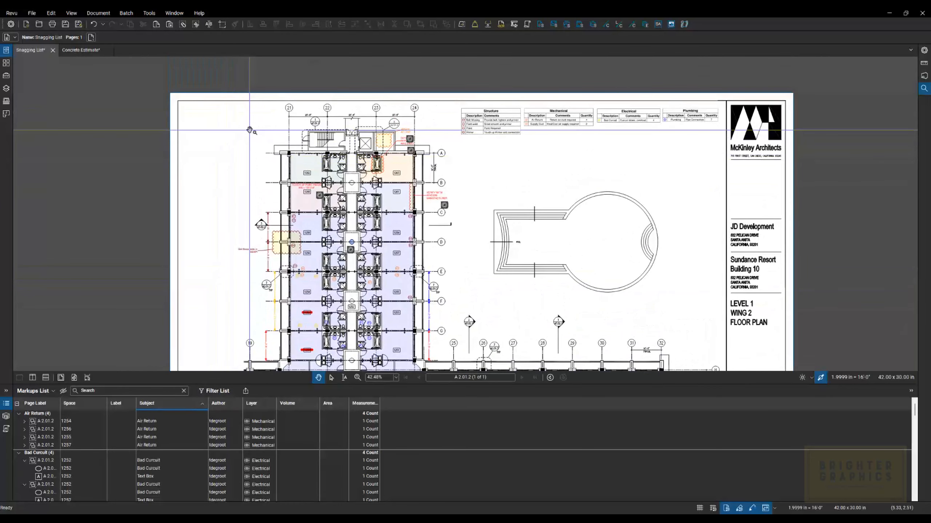
scroll(401, 136, up, 4)
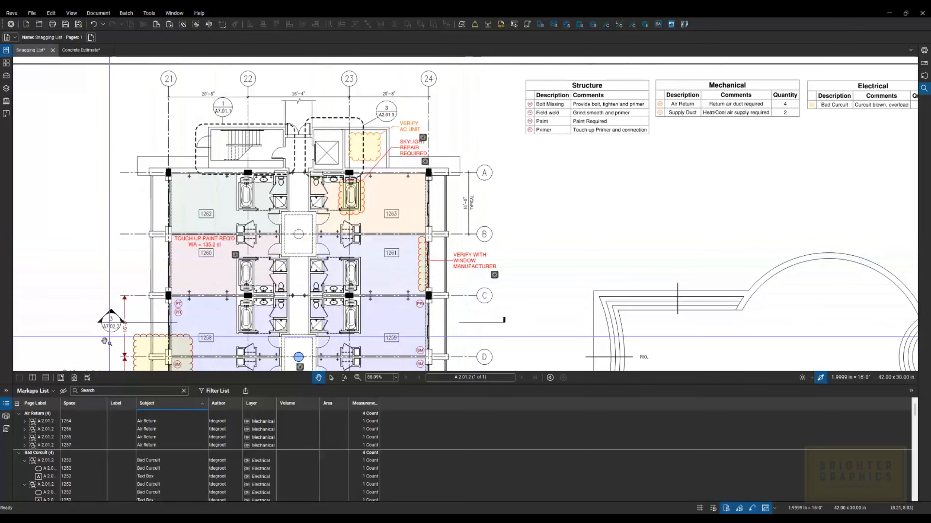
scroll(107, 319, down, 2)
scroll(107, 320, down, 5)
scroll(104, 257, down, 5)
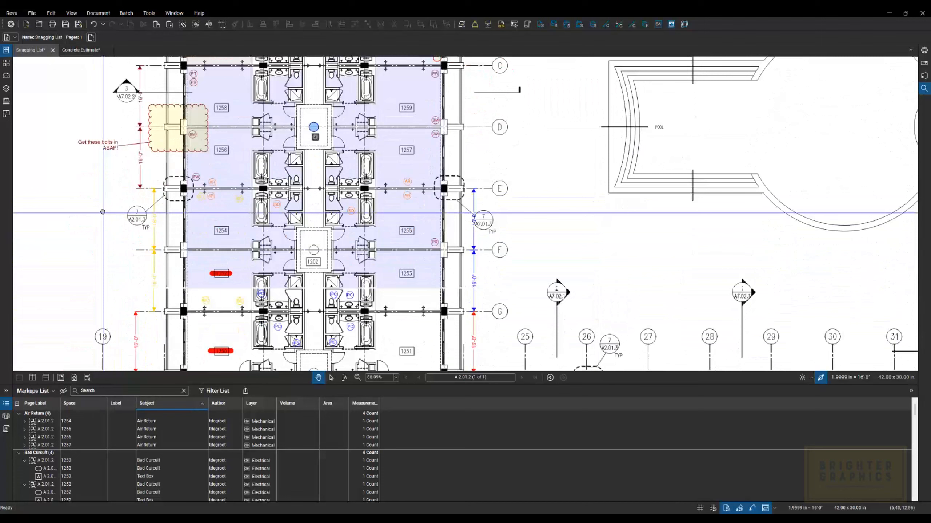
drag(102, 209, 100, 207)
mouse_move(101, 267)
mouse_down()
mouse_move(98, 221)
mouse_move(95, 275)
mouse_up()
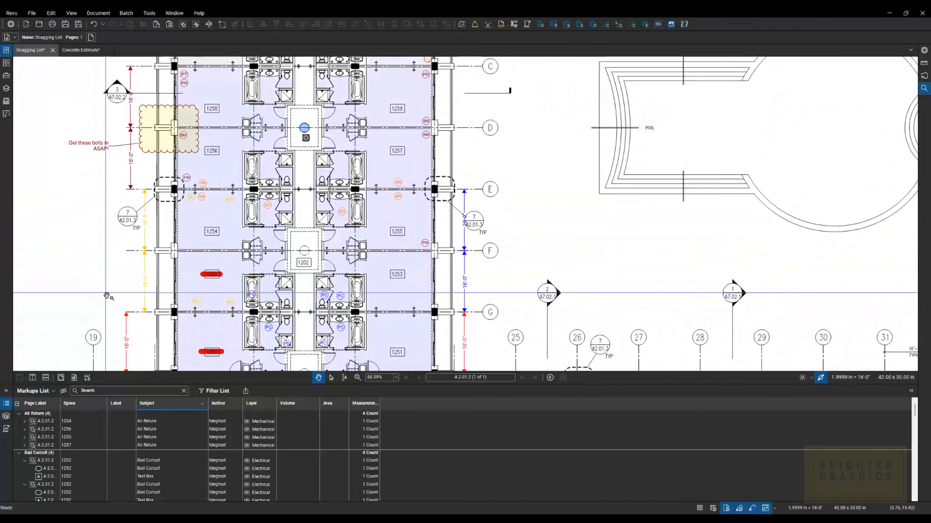
scroll(344, 211, down, 5)
drag(344, 211, 367, 243)
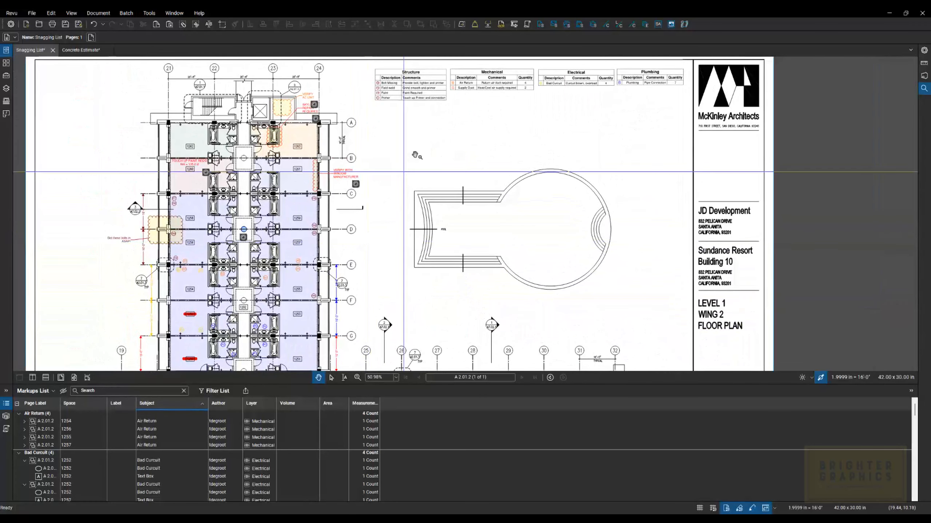
scroll(469, 131, up, 6)
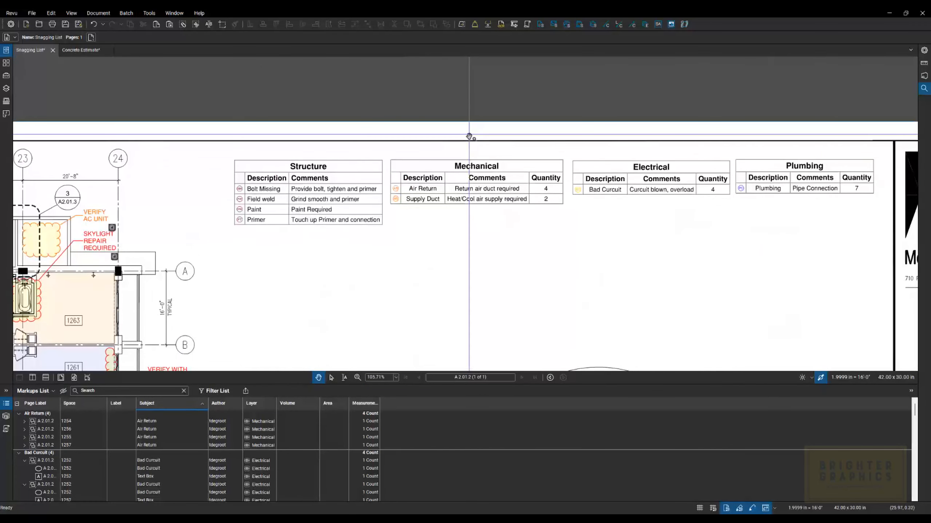
scroll(471, 132, up, 1)
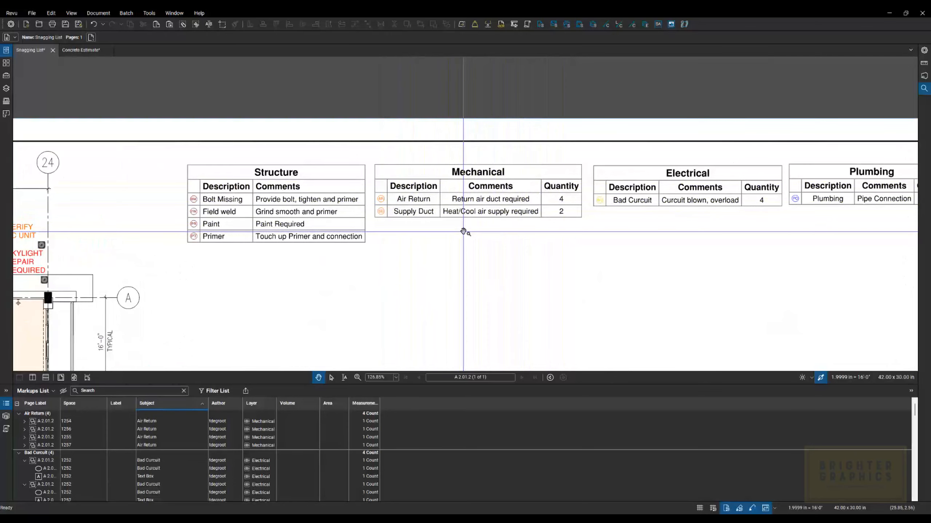
Switch the floor plan to the Mechanical layer configuration so only mechanical markups are shown
scroll(463, 232, down, 4)
scroll(453, 222, down, 2)
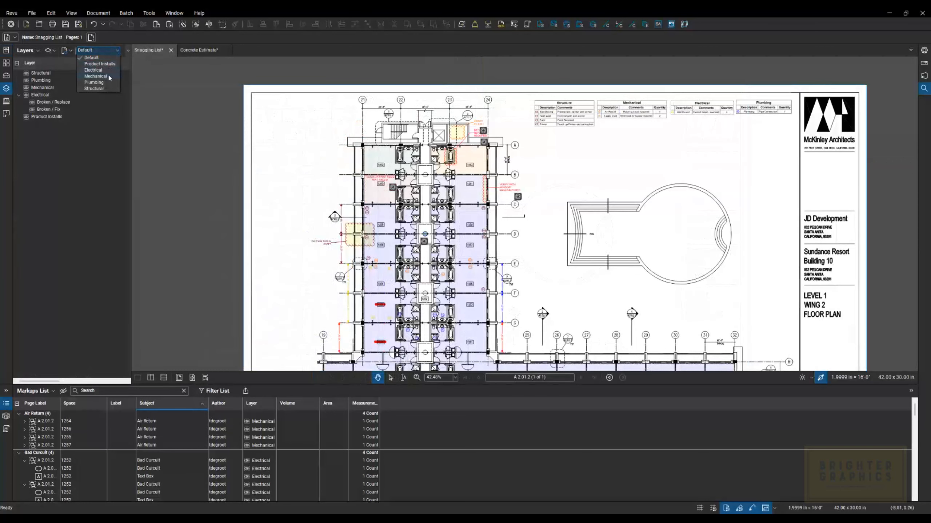
click(109, 77)
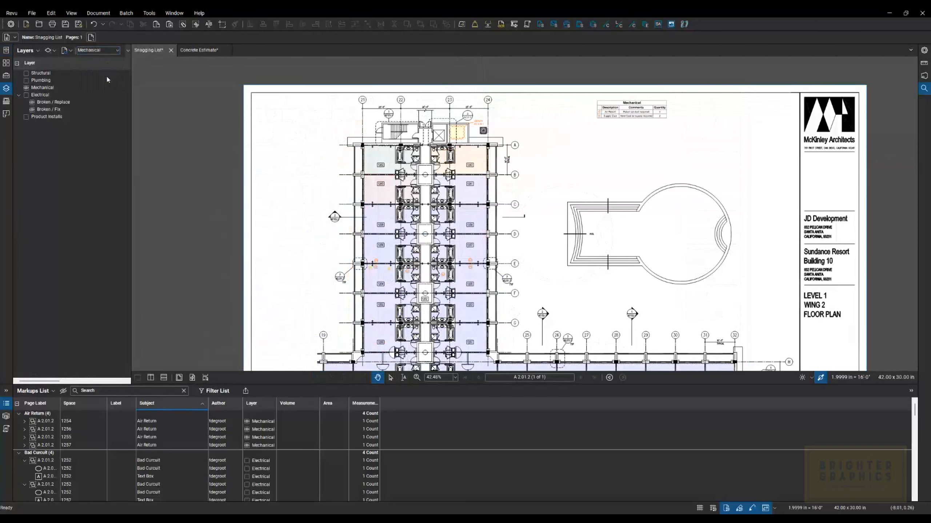
Hide the Broken / Replace and Broken / Fix electrical layers on the floor plan
click(33, 102)
click(32, 109)
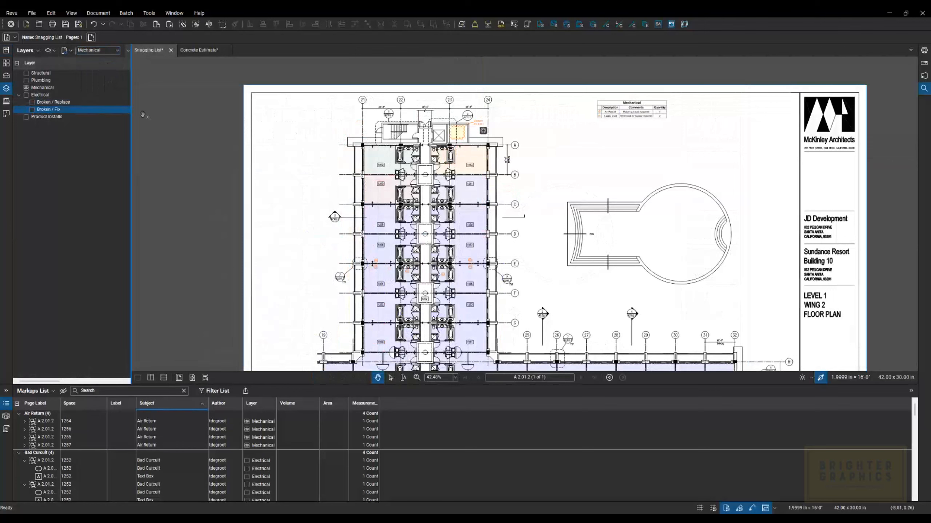
drag(529, 216, 480, 191)
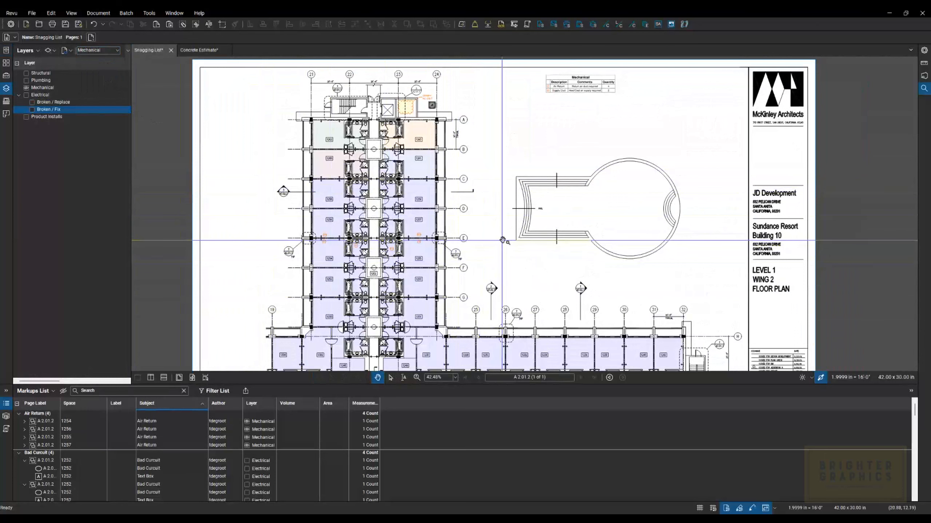
Shrink the Markups List to enlarge the plan view and filter the list to the Mechanical layer
drag(399, 386, 402, 434)
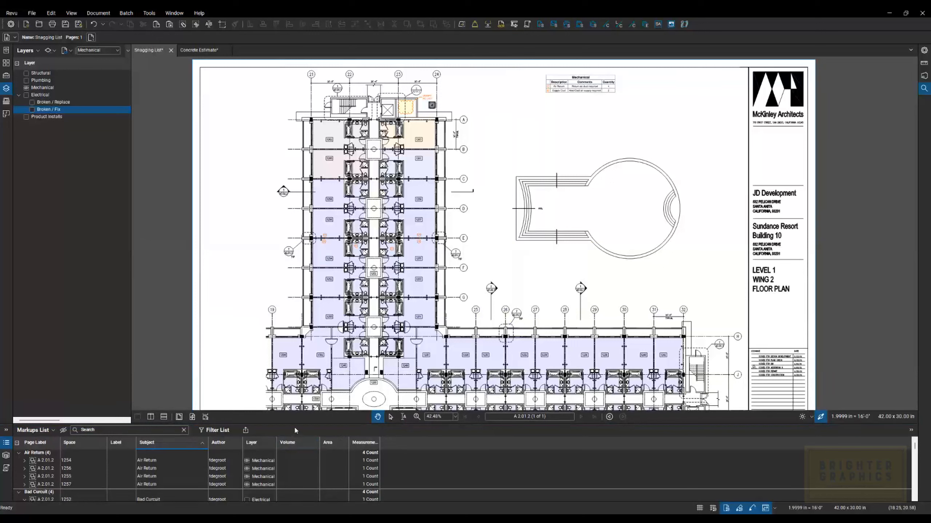
click(220, 431)
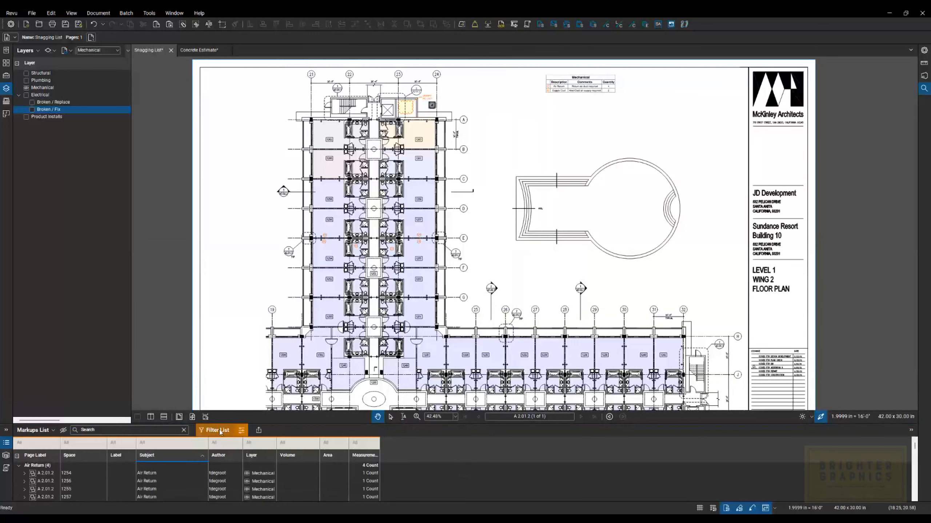
click(260, 443)
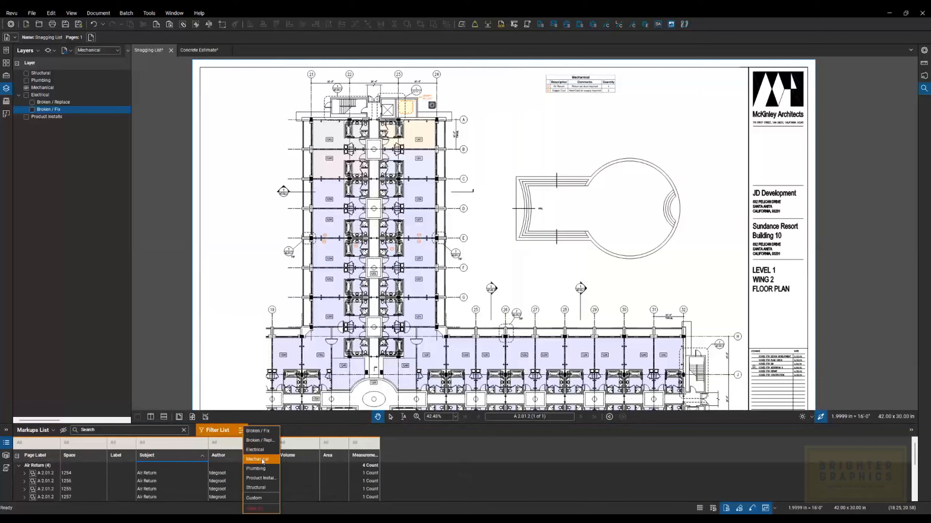
click(263, 461)
click(295, 425)
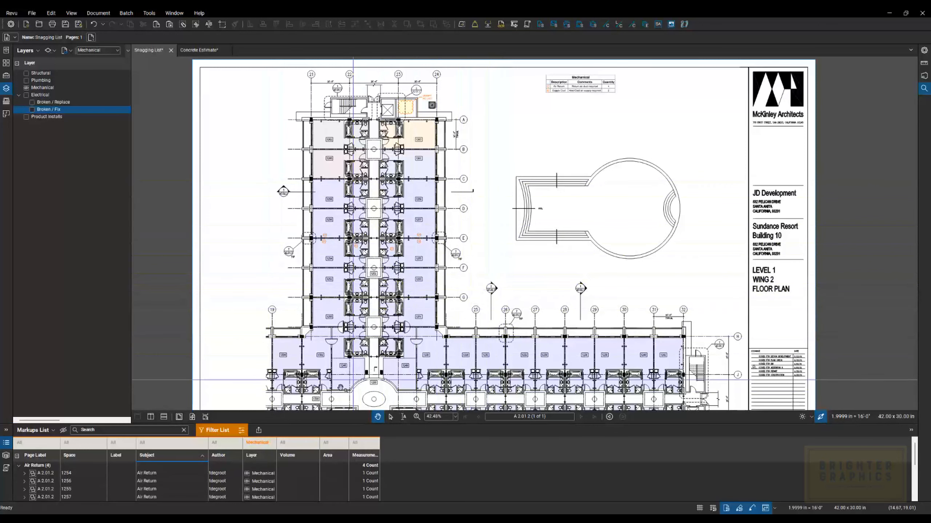
Review the PDF summary's columns and filter settings, and generate the summary appended and hyperlinked to the current PDF
click(260, 431)
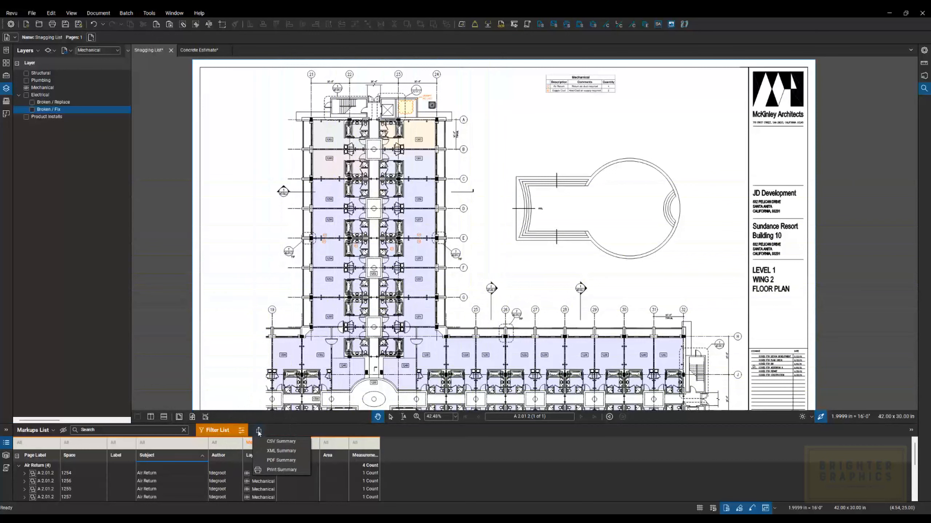
click(279, 461)
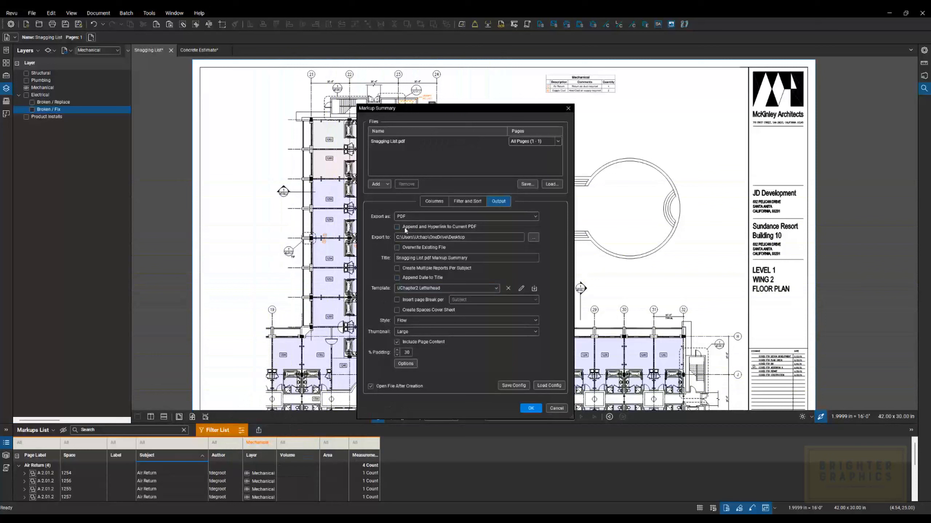
click(430, 204)
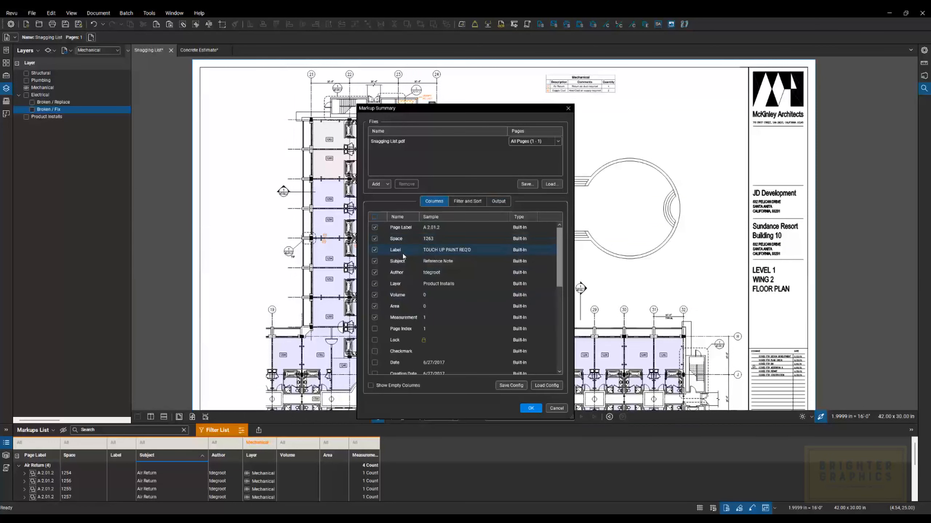
click(463, 202)
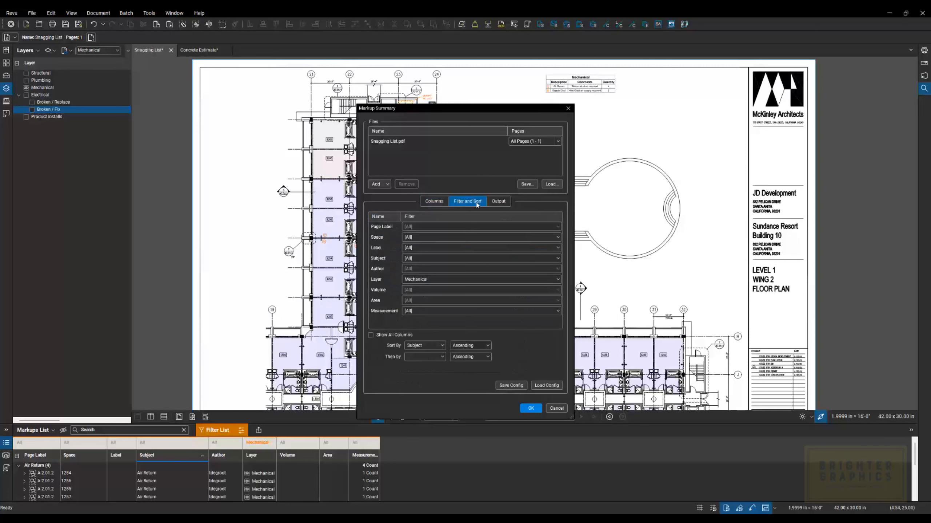
click(498, 202)
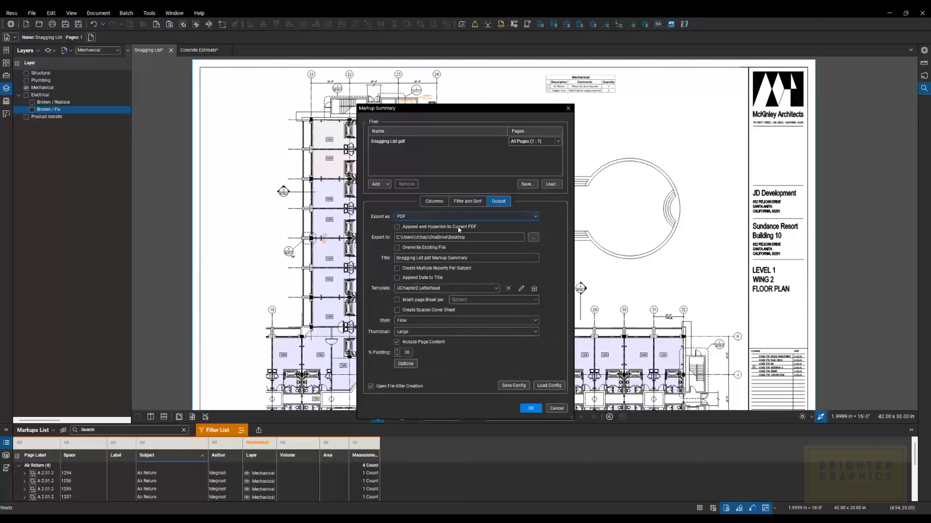
click(404, 227)
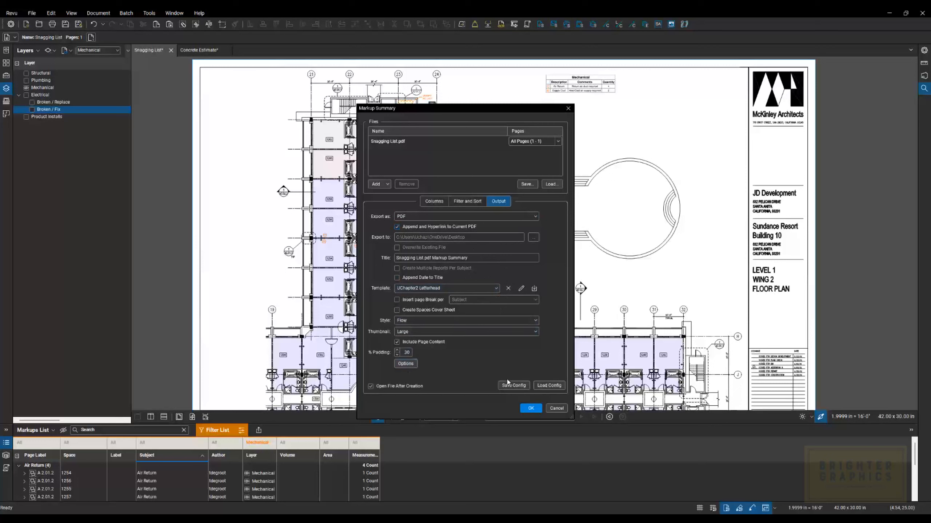
click(530, 409)
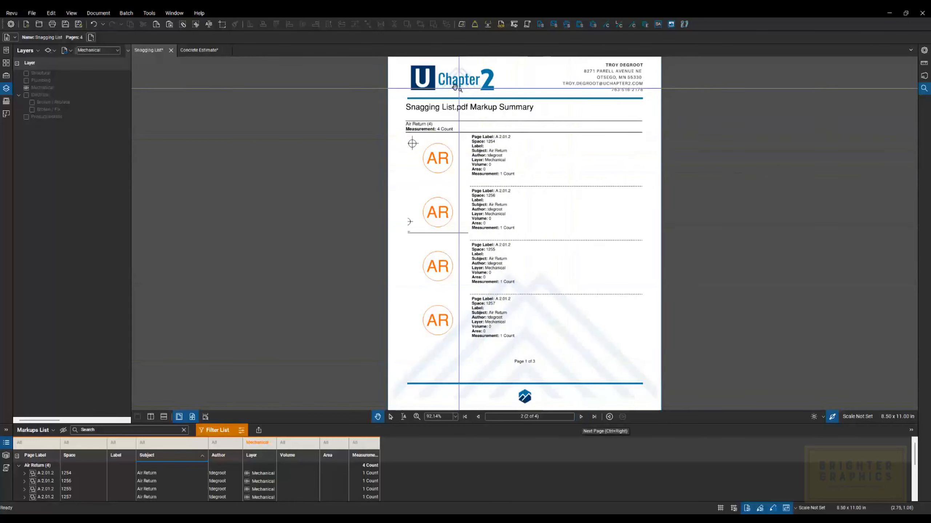
Examine the appended markup summary pages, show the page thumbnails, and return to the first summary page
click(581, 417)
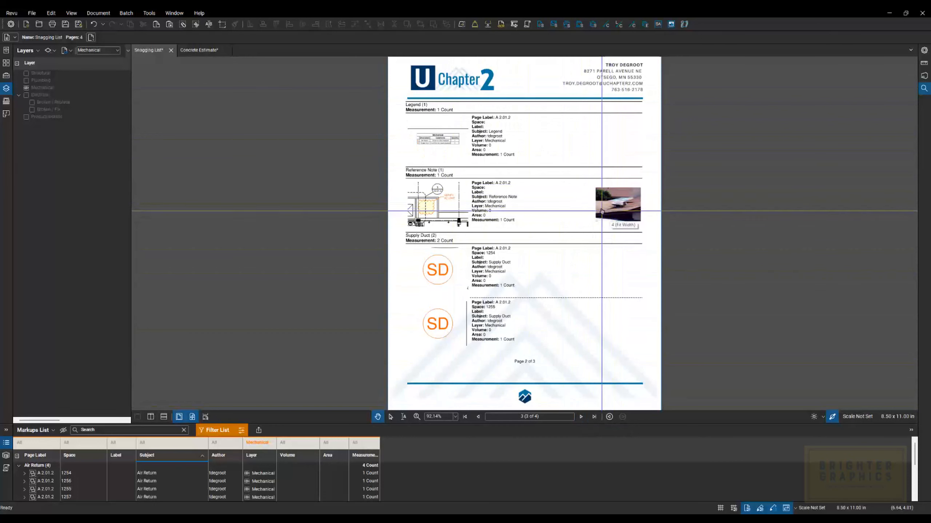
click(580, 417)
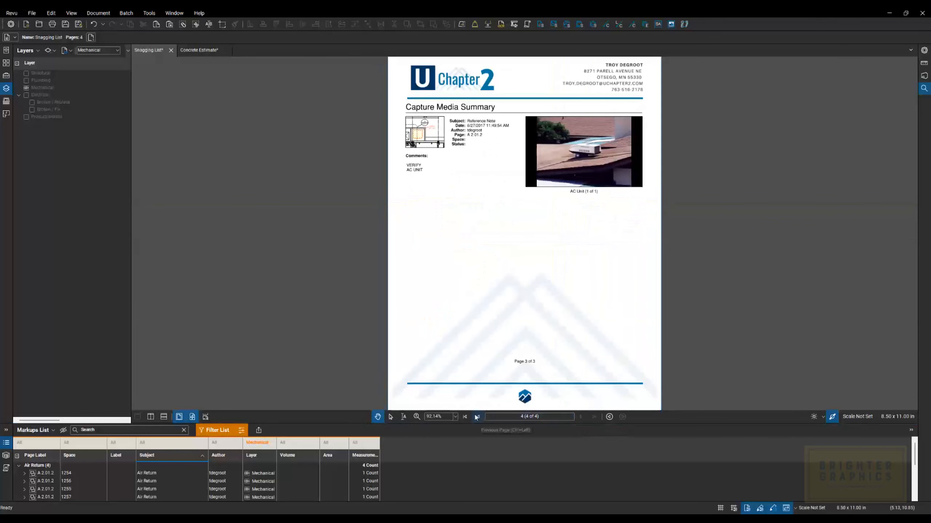
click(6, 64)
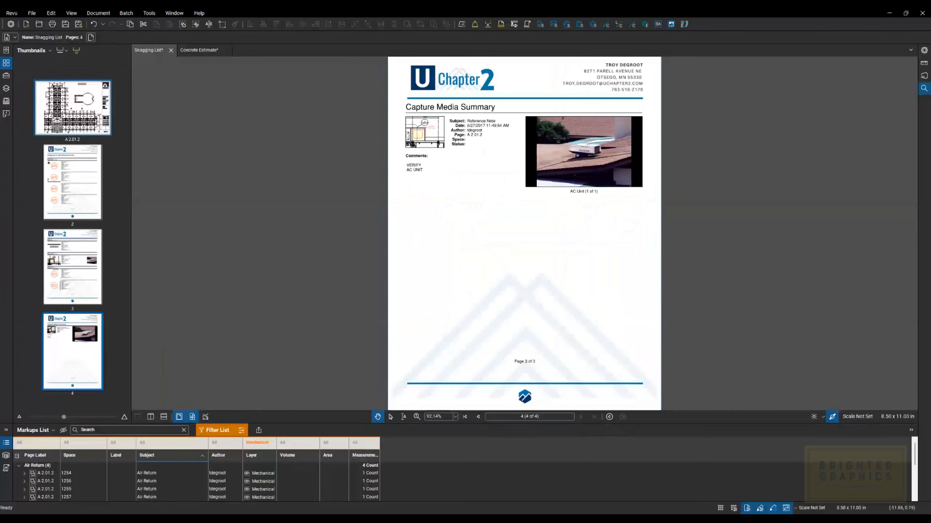
key(ctrl)
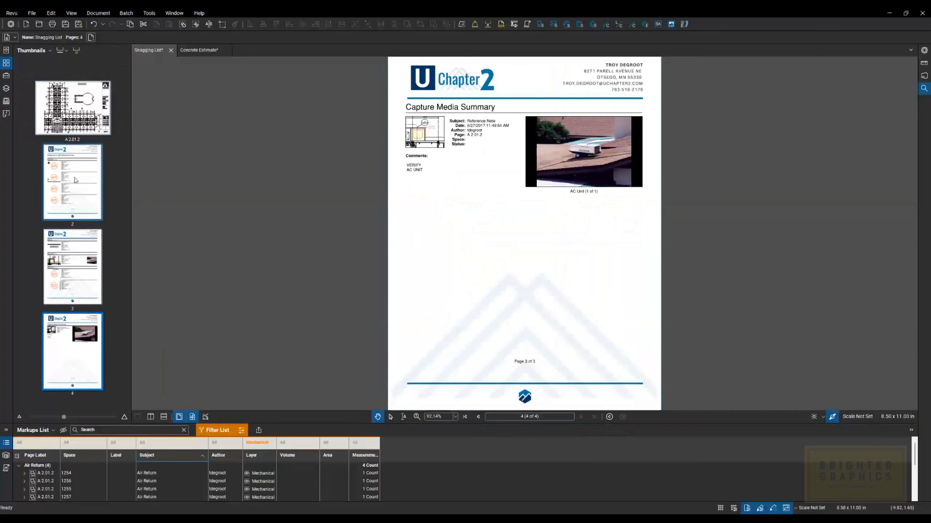
click(83, 189)
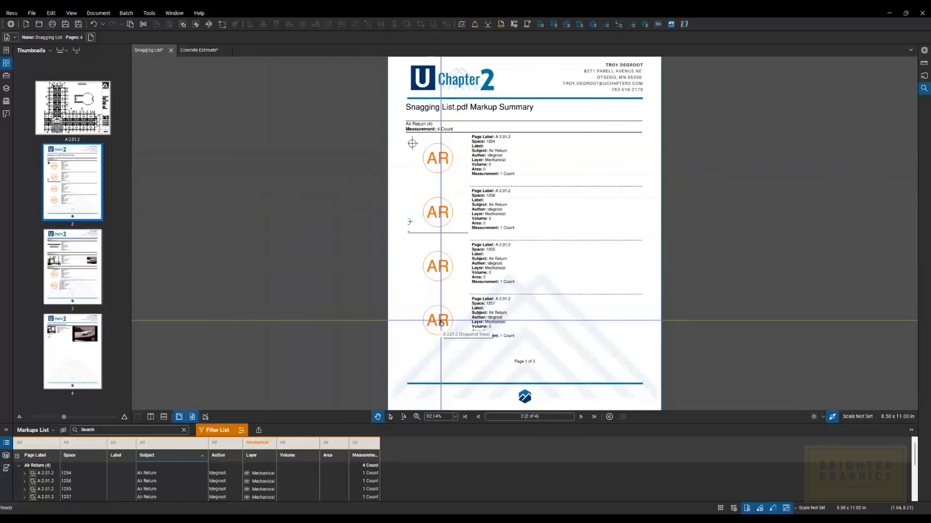
Follow the Reference Note thumbnail's hyperlink on summary page 3 and examine the linked VERIFY AC UNIT markup on the floor plan
click(580, 417)
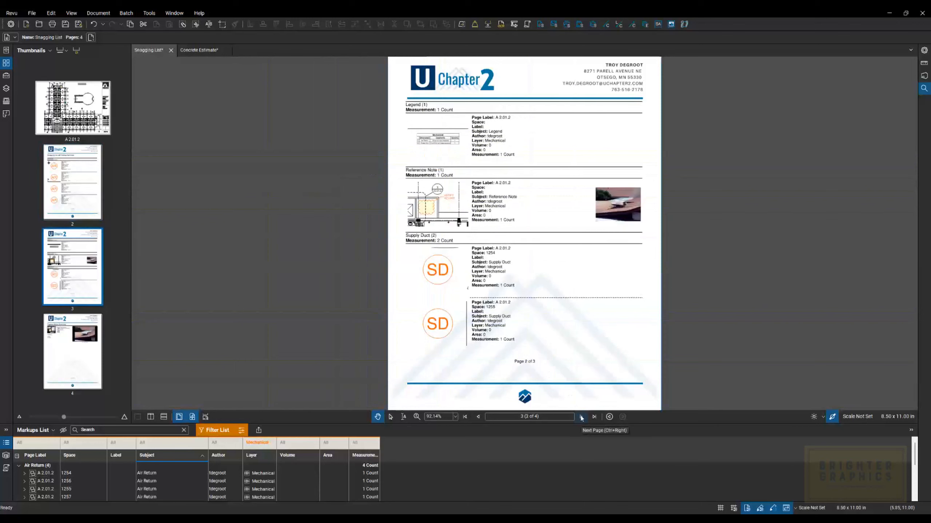
click(437, 208)
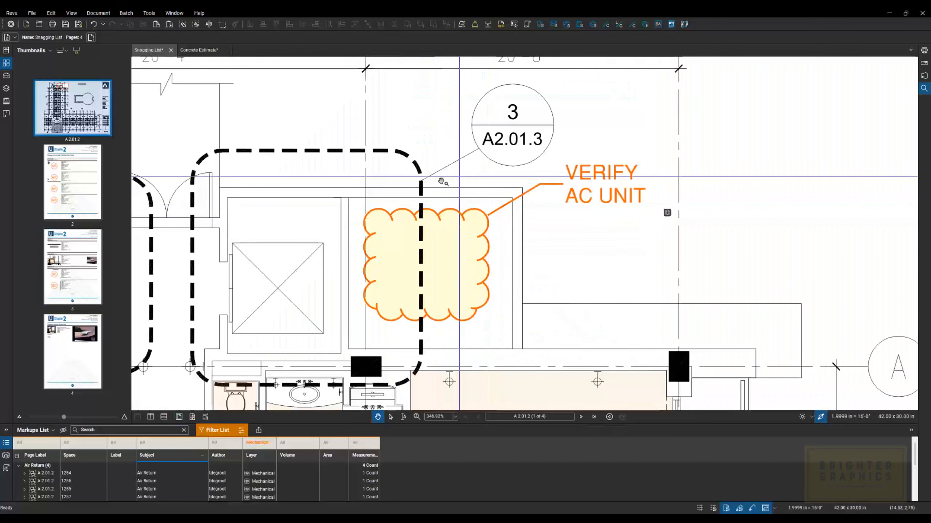
scroll(550, 277, down, 5)
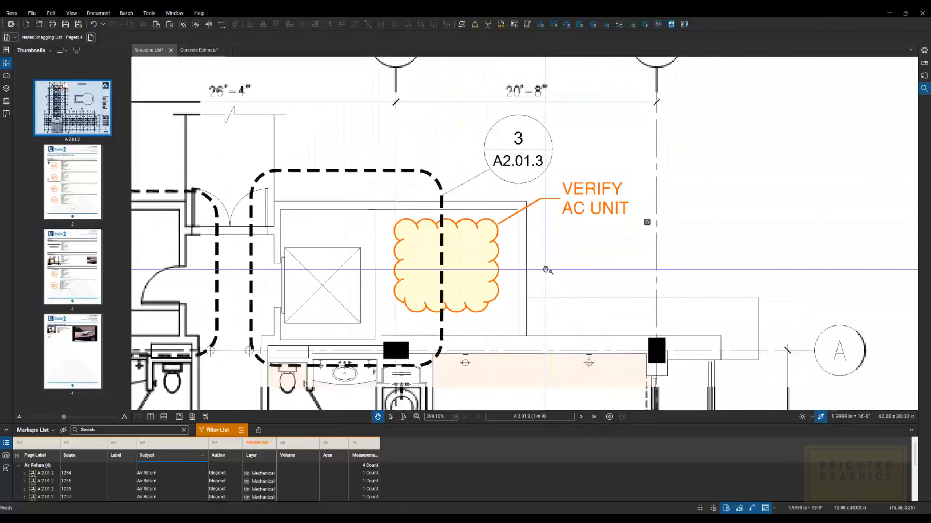
scroll(545, 270, up, 4)
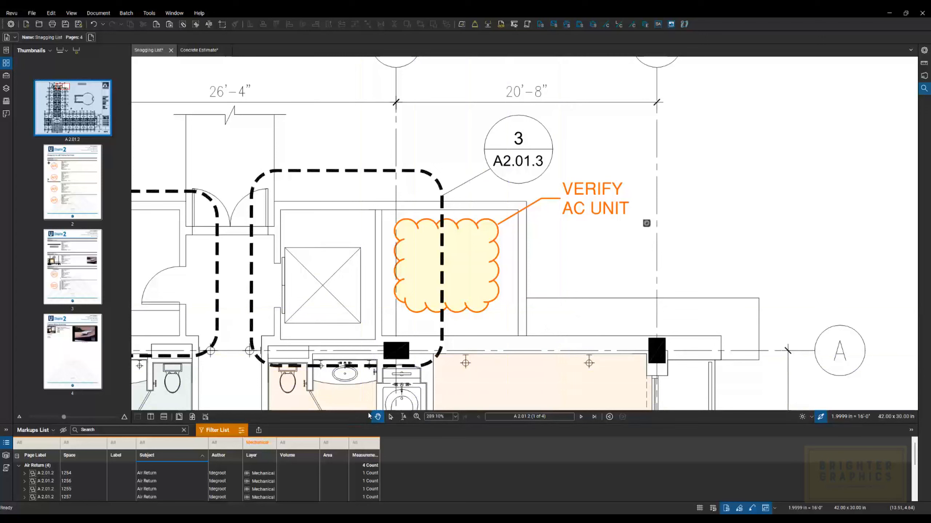
Open the summary format choices for the filtered Markups List
click(258, 431)
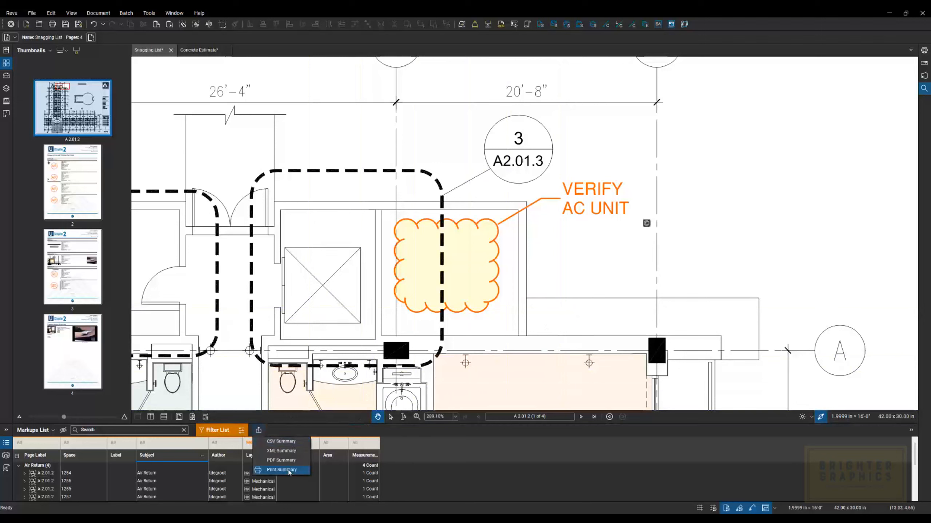